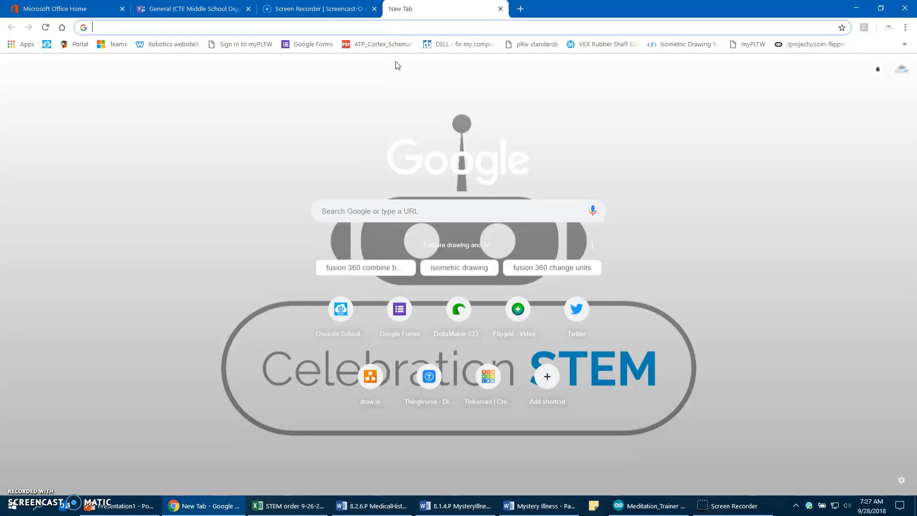
- Open the SDOC ClassLink portal from its saved bookmark and remove that bookmark from the browser
left_click(405, 71)
left_click(46, 44)
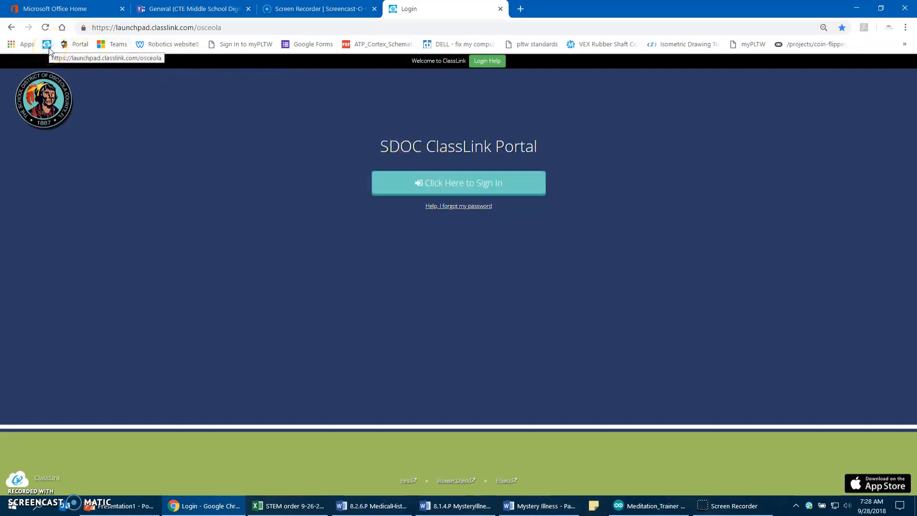
key("ctrl+d")
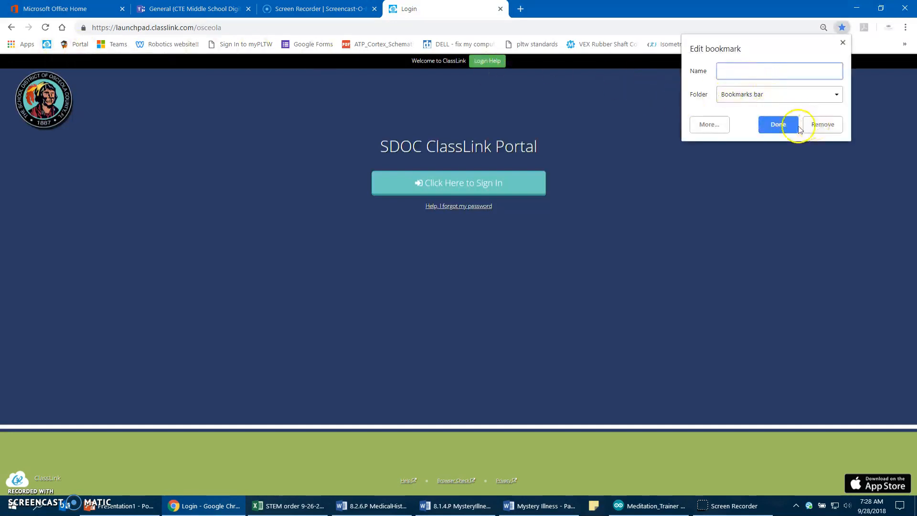
left_click(822, 124)
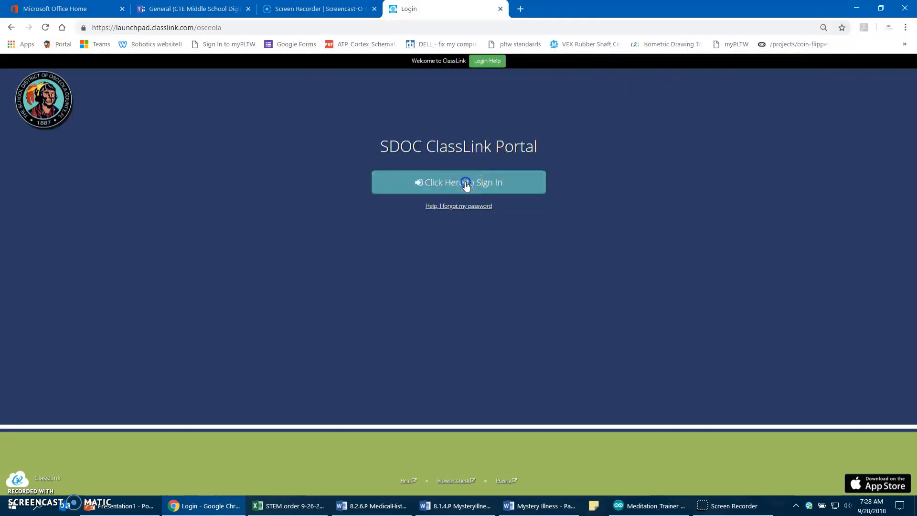
- Sign in to the ClassLink portal and go through Office 365 to open Microsoft Teams
left_click(467, 183)
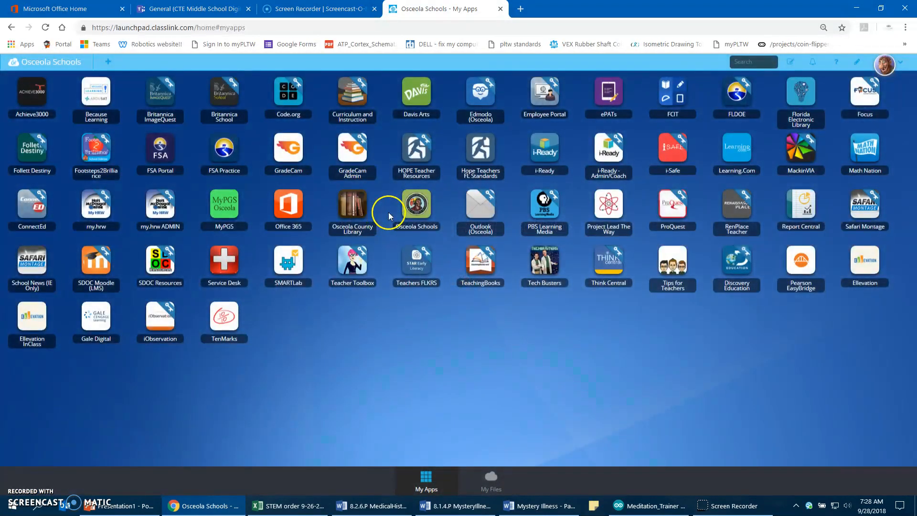
left_click(292, 207)
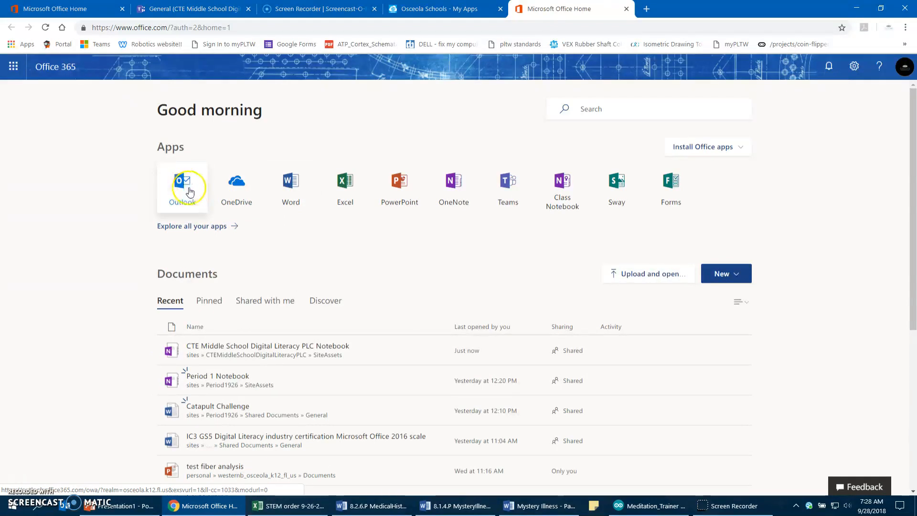
left_click(507, 190)
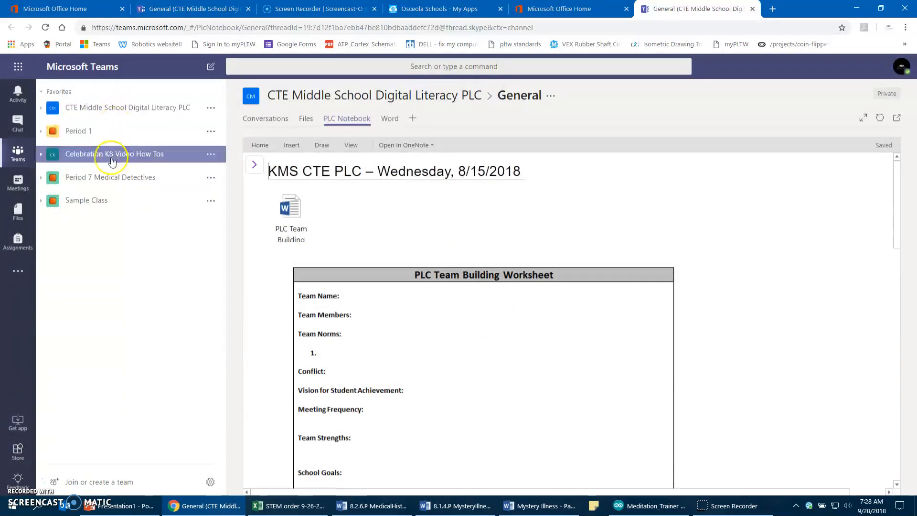
left_click(41, 93)
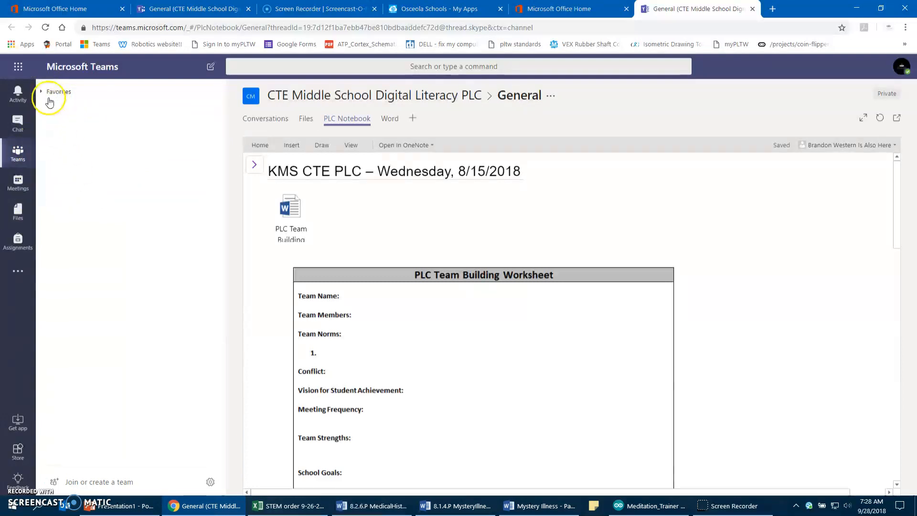
left_click(42, 92)
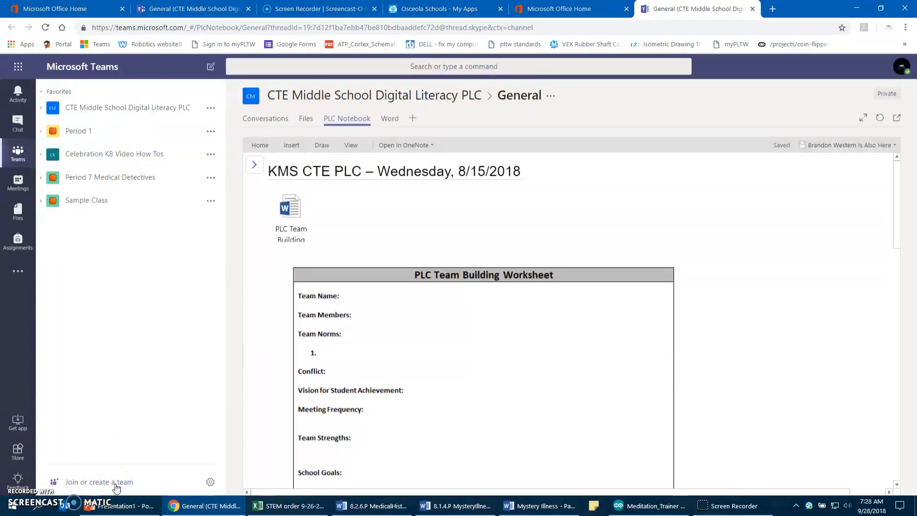
- Create a new Classes team named "Sample Class 2.0" without a description
left_click(116, 483)
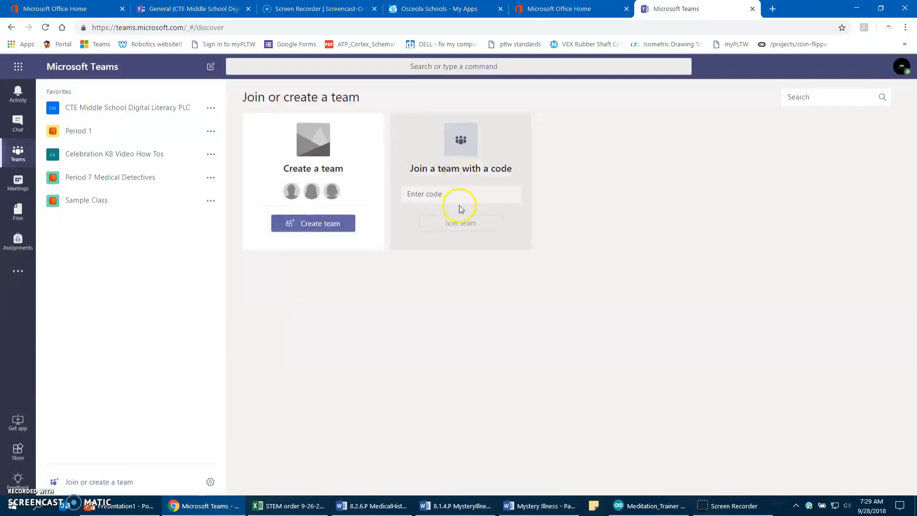
left_click(317, 228)
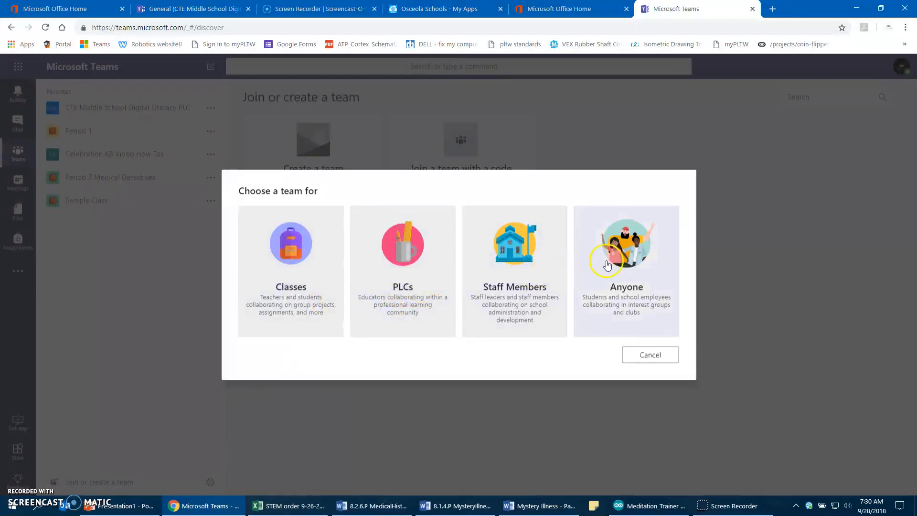
left_click(295, 260)
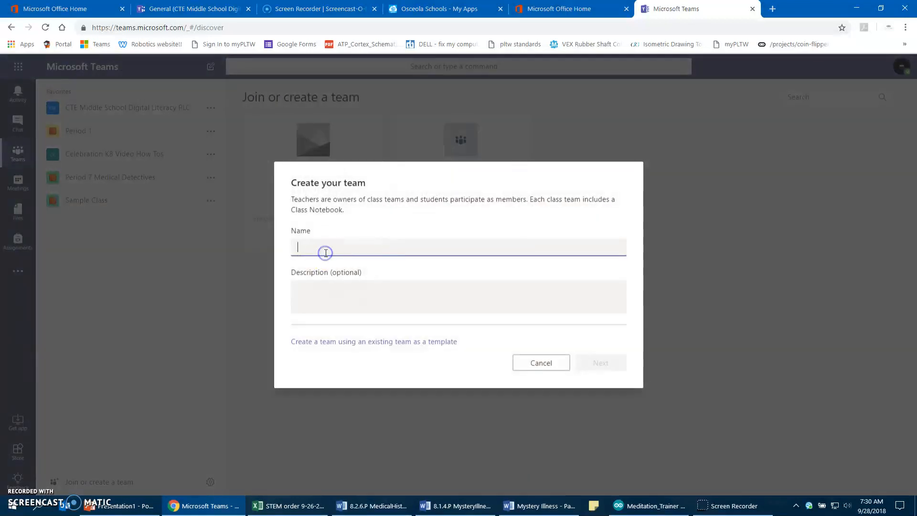
type("Sample Class 2.0")
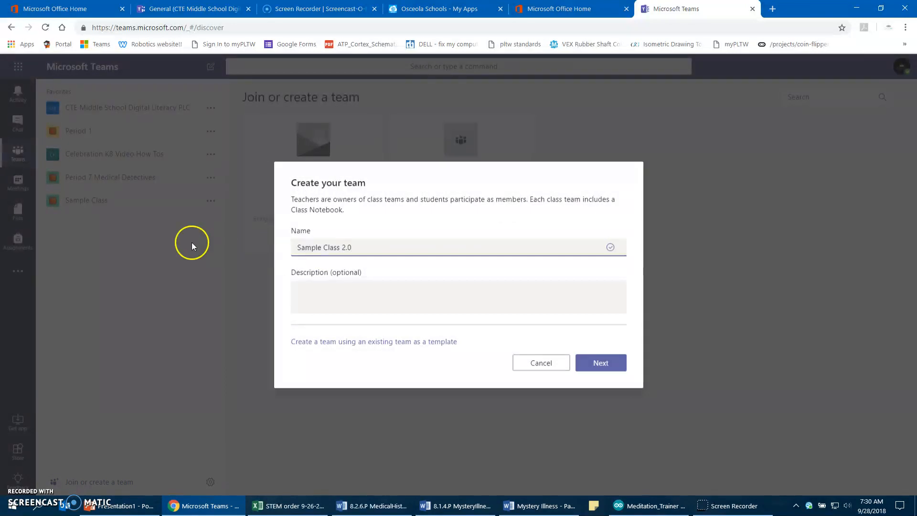
left_click(604, 363)
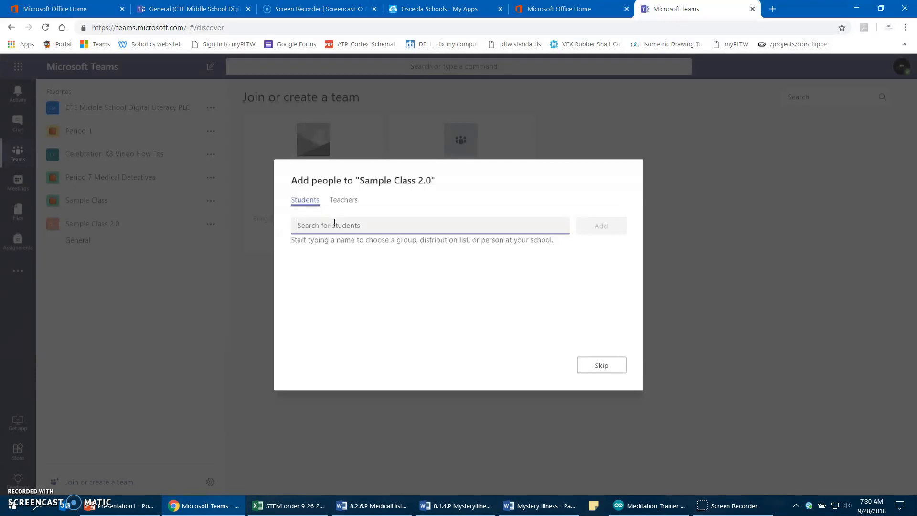
- Search the student directory by a first name, check the teacher option, and skip adding people to Sample Class 2.0
type("john")
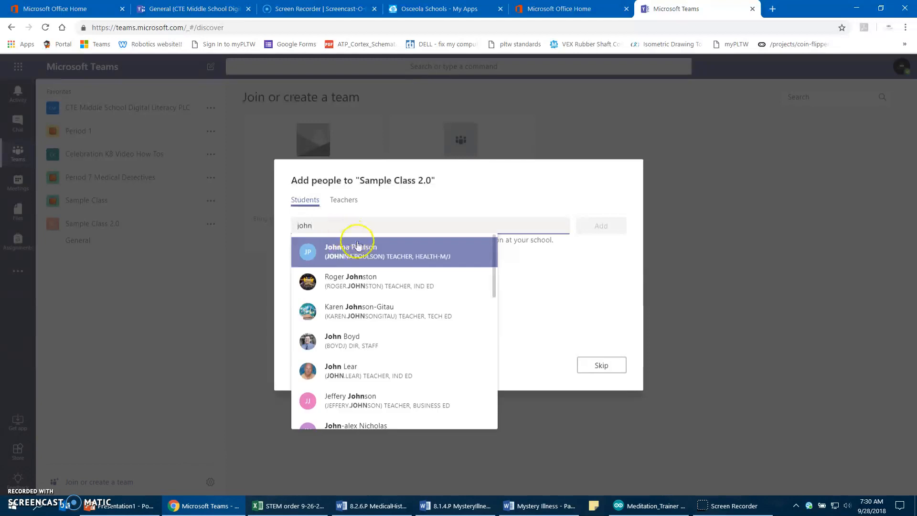
scroll(384, 293, "down", 3)
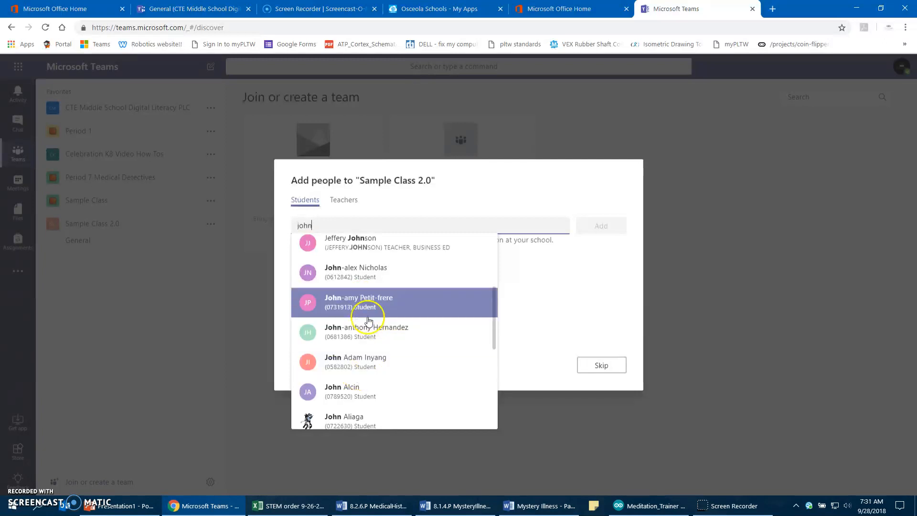
left_click(349, 201)
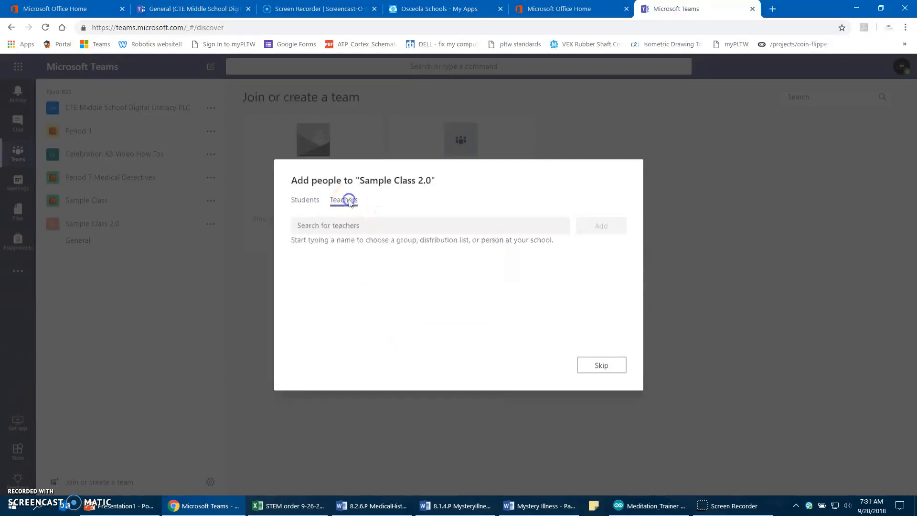
left_click(613, 366)
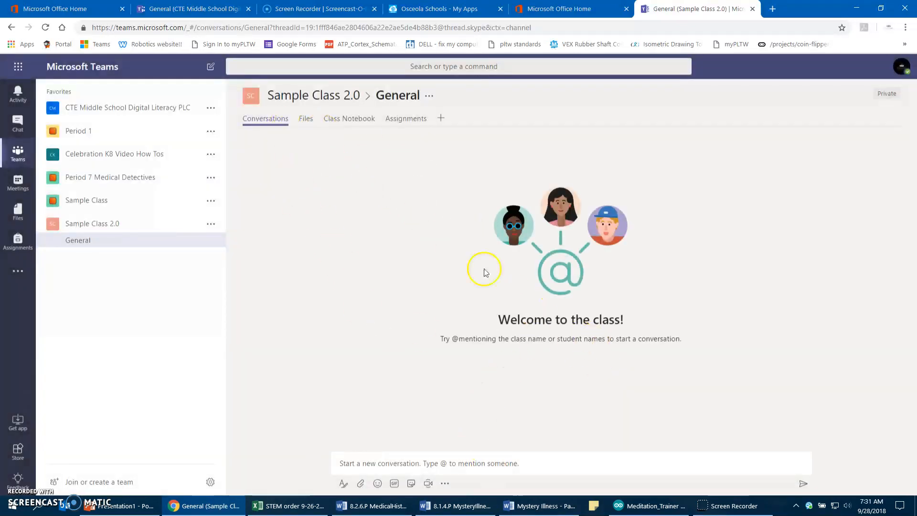
left_click(460, 464)
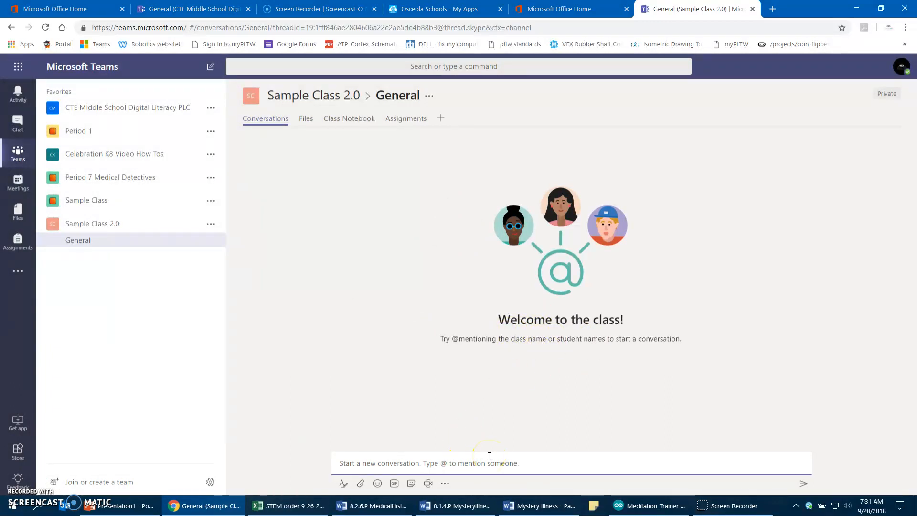
type("@")
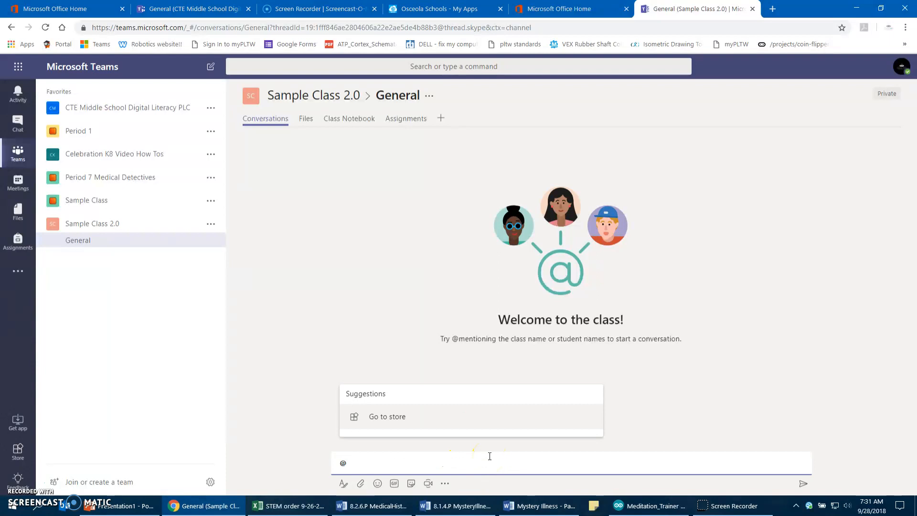
type("osdljsf")
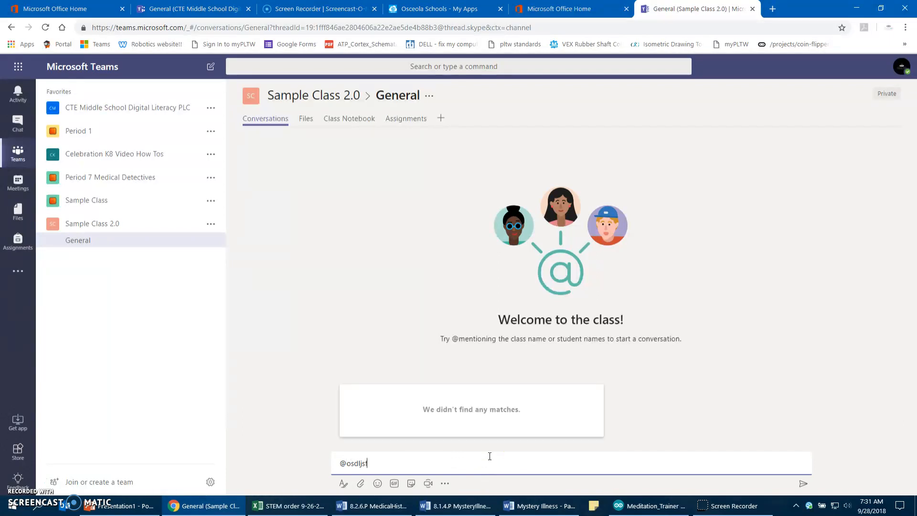
key("BackSpace")
key("BackSpace")
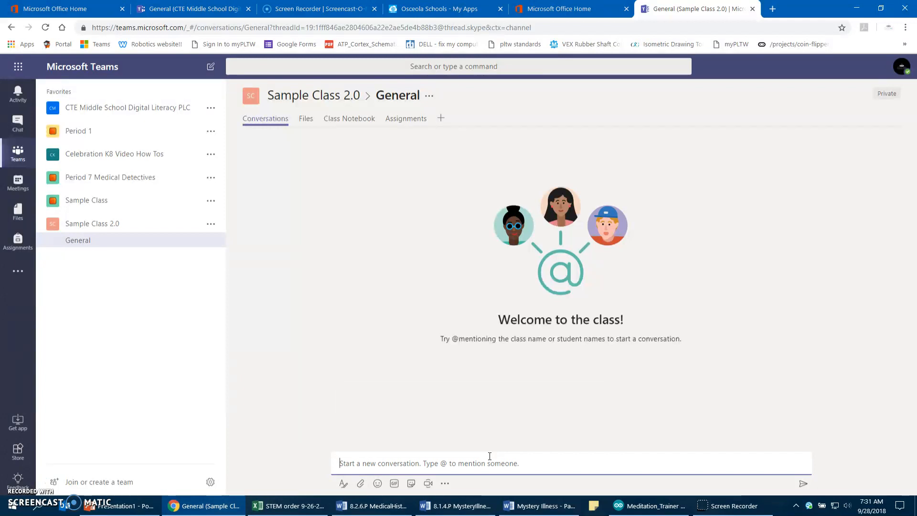
- Post the message "Hello class!" in the General channel of Sample Class 2.0
type("Hell o class!")
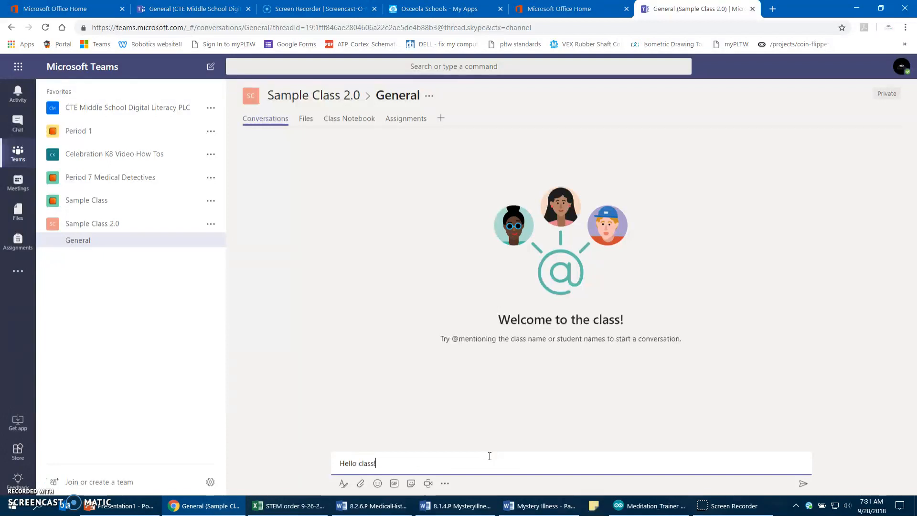
type(" class!")
key("Return")
- Review the additional actions available for the posted "Hello class!" message and dismiss them
mouse_move(798, 365)
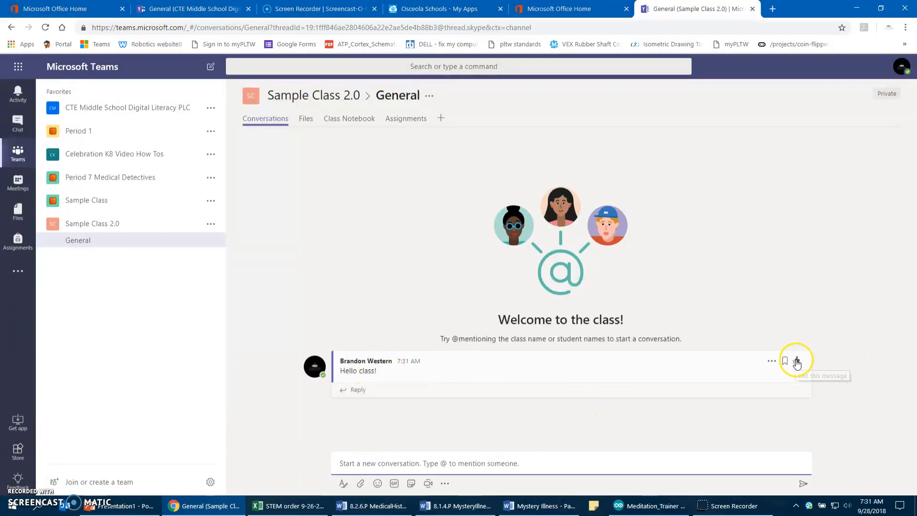
left_click(771, 362)
left_click(769, 401)
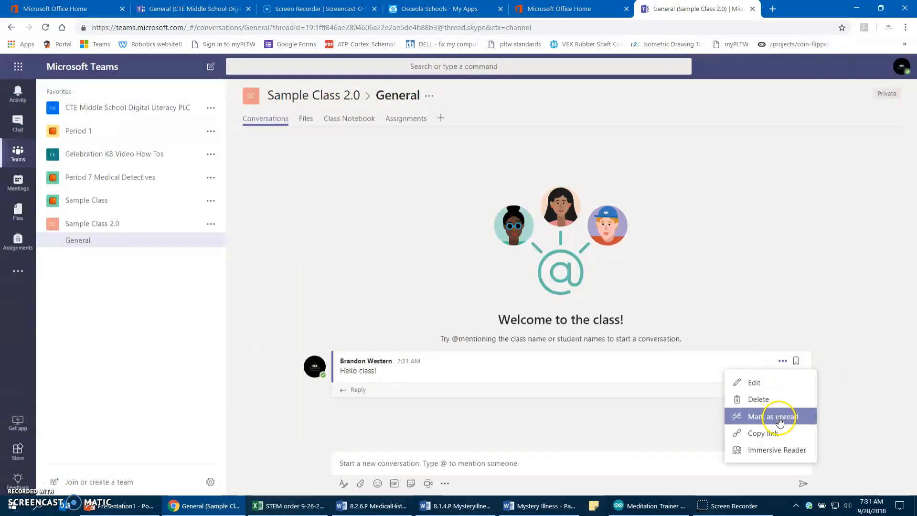
left_click(421, 463)
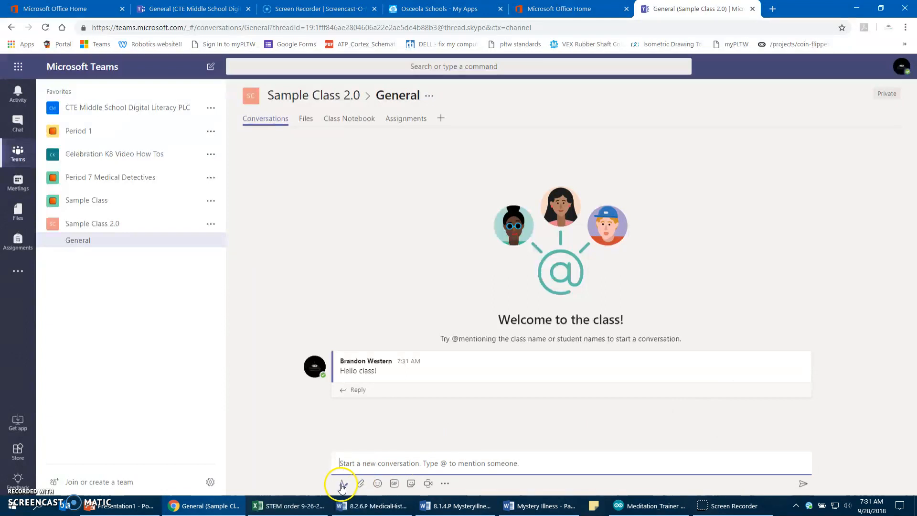
- Browse the GIF choices and the suggested messaging apps for a new conversation without inserting anything
left_click(394, 484)
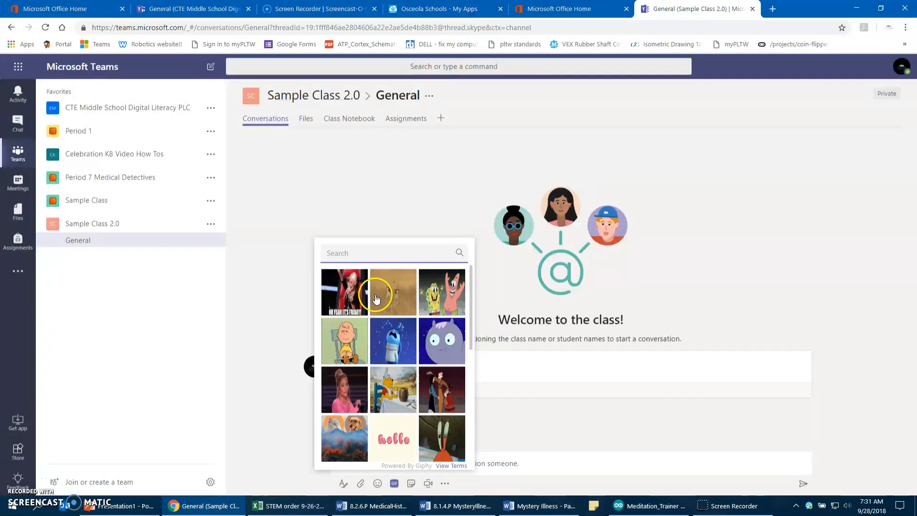
scroll(407, 331, "down", 1)
scroll(411, 331, "down", 4)
scroll(424, 380, "up", 5)
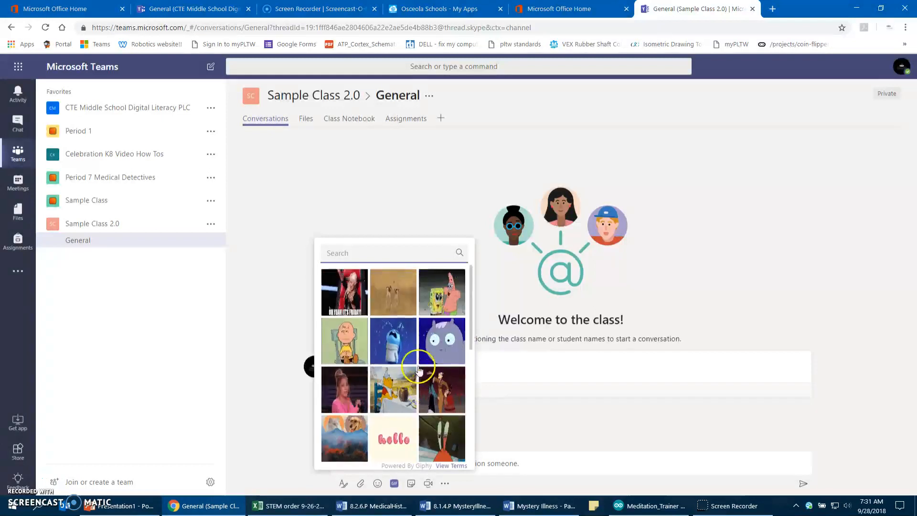
left_click(529, 393)
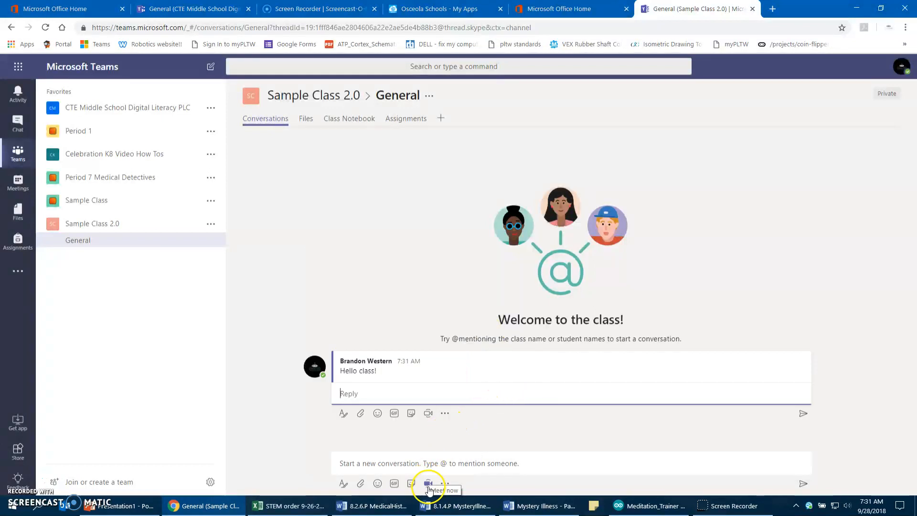
left_click(445, 484)
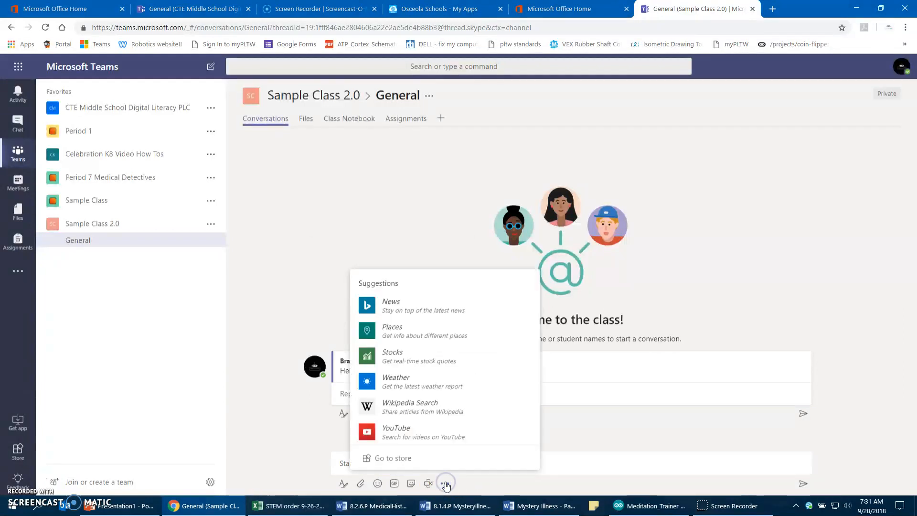
left_click(151, 299)
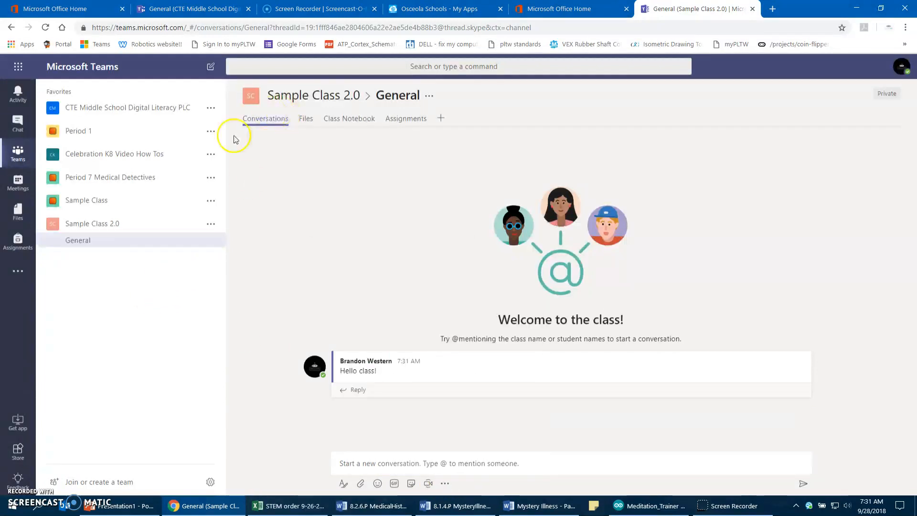
- Examine the conversations and files of the CTE Middle School Digital Literacy PLC team, and return to Sample Class 2.0
left_click(151, 228)
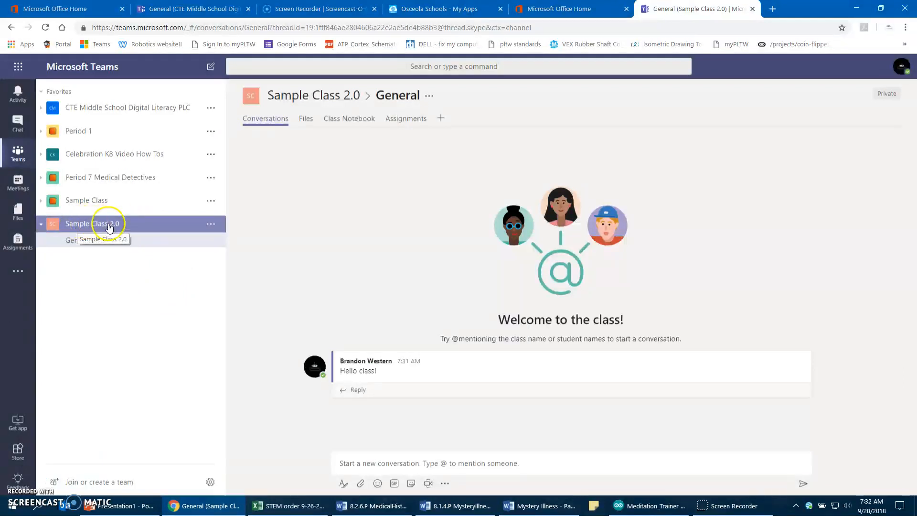
left_click(102, 108)
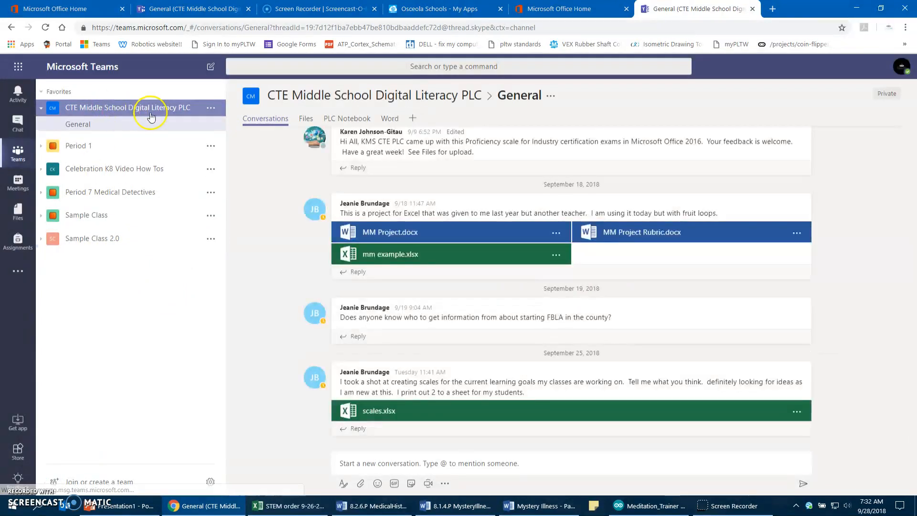
scroll(489, 310, "up", 1)
scroll(488, 306, "up", 12)
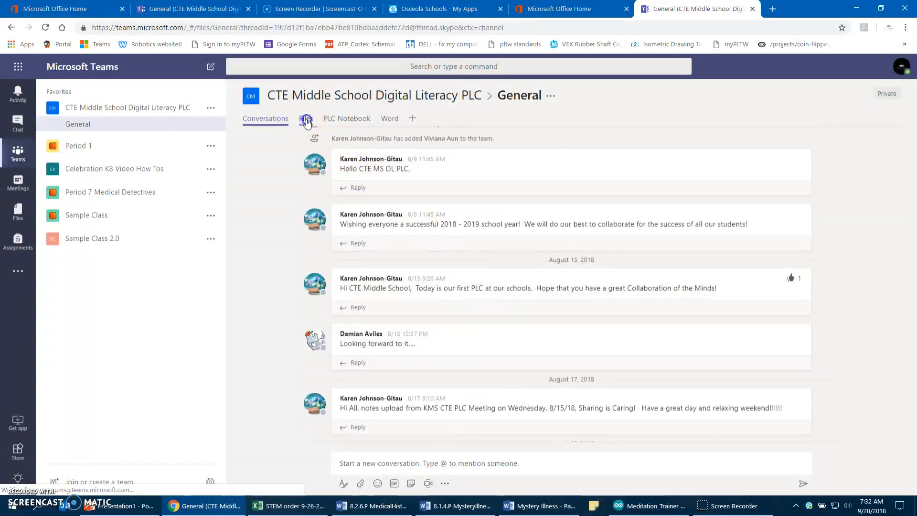
left_click(307, 122)
left_click(389, 234)
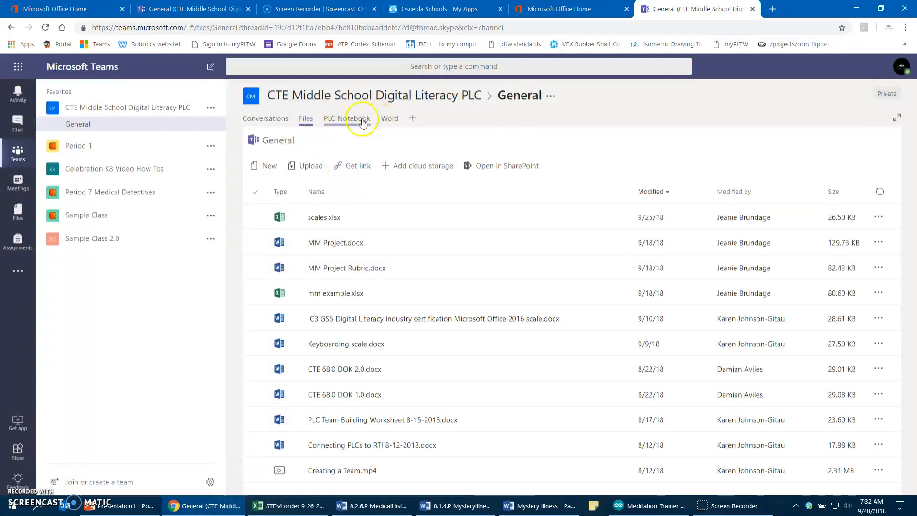
left_click(114, 238)
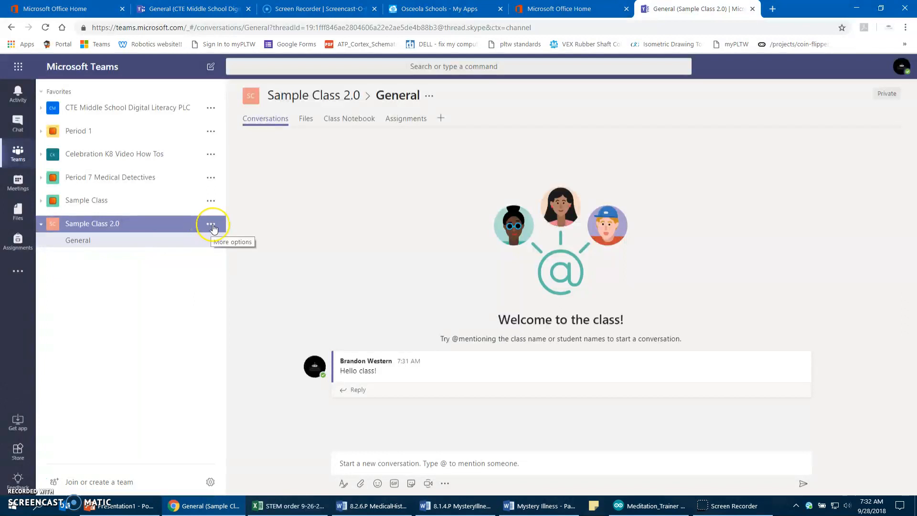
- Open the management settings of Sample Class 2.0 and review the Fun stuff options for Giphy, content filtering, stickers and memes
left_click(211, 225)
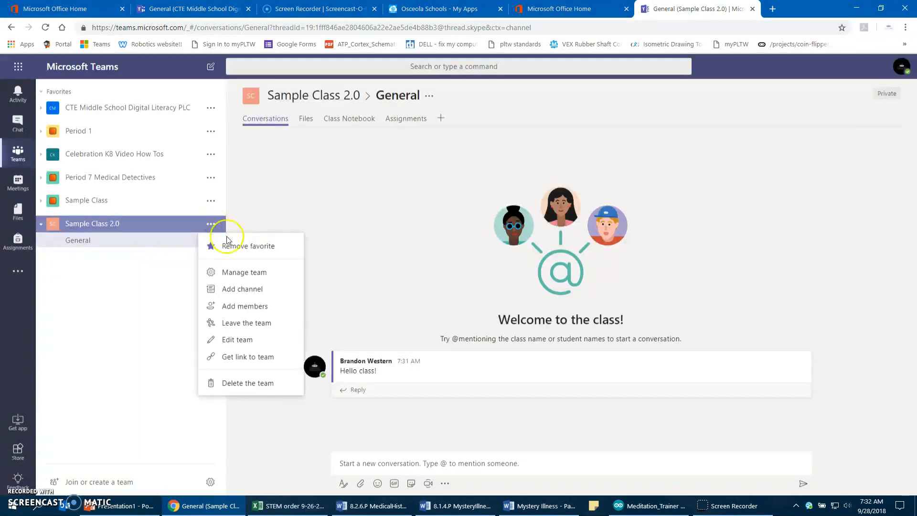
left_click(250, 272)
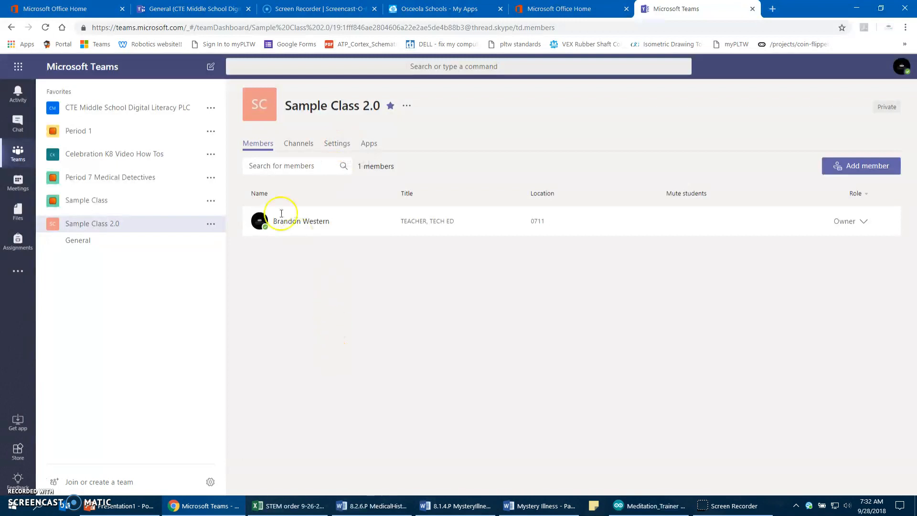
left_click(336, 144)
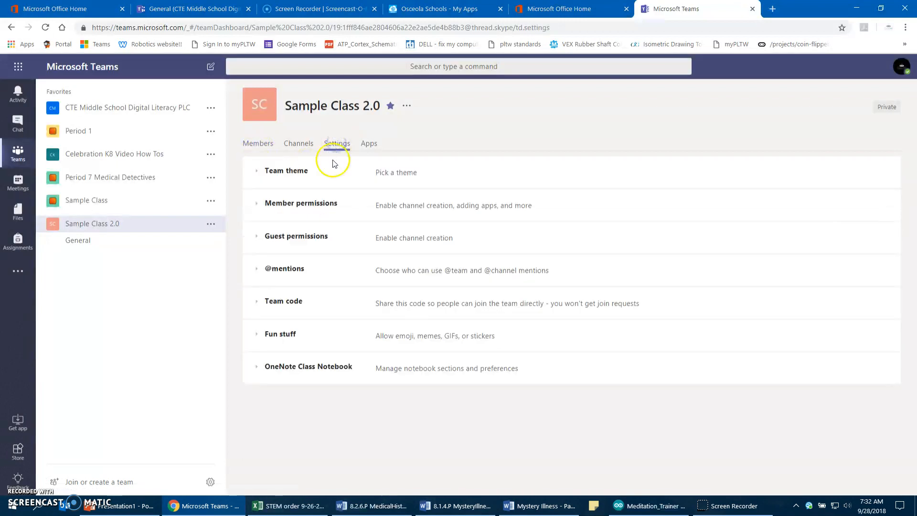
left_click(286, 337)
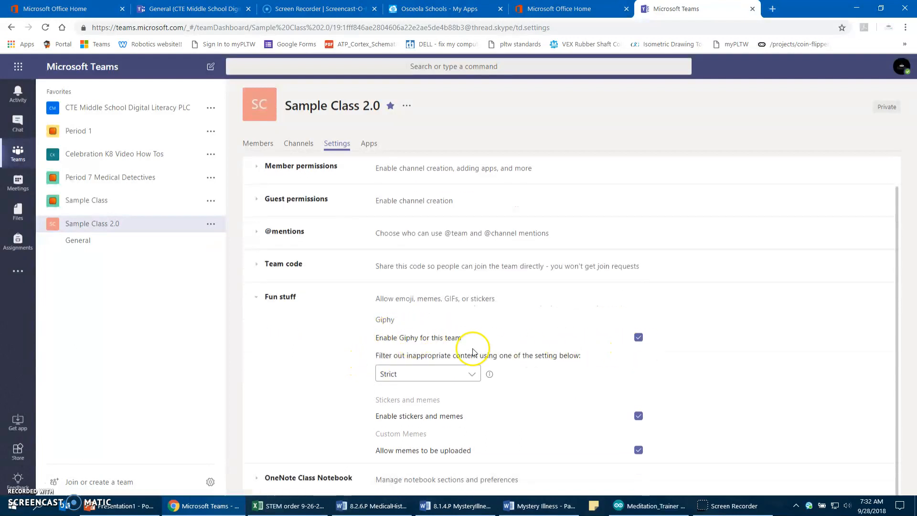
left_click_drag(378, 340, 466, 341)
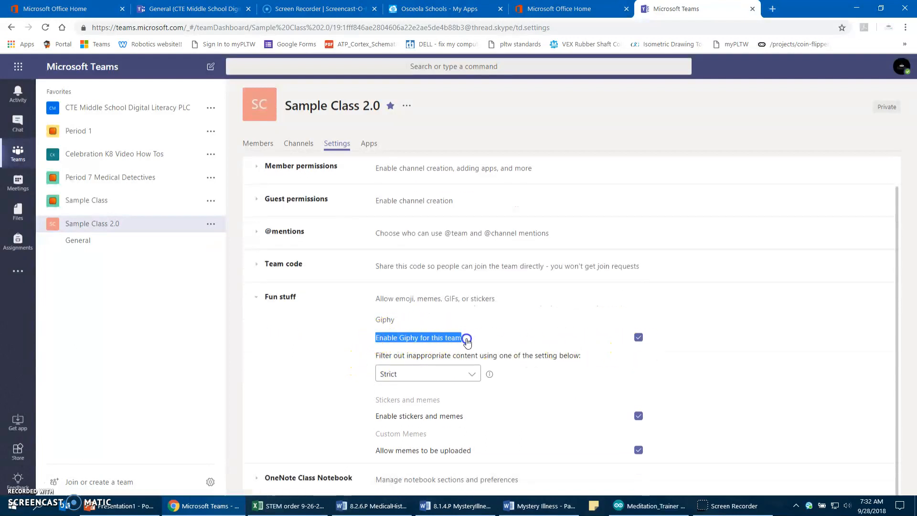
left_click(474, 376)
left_click(474, 377)
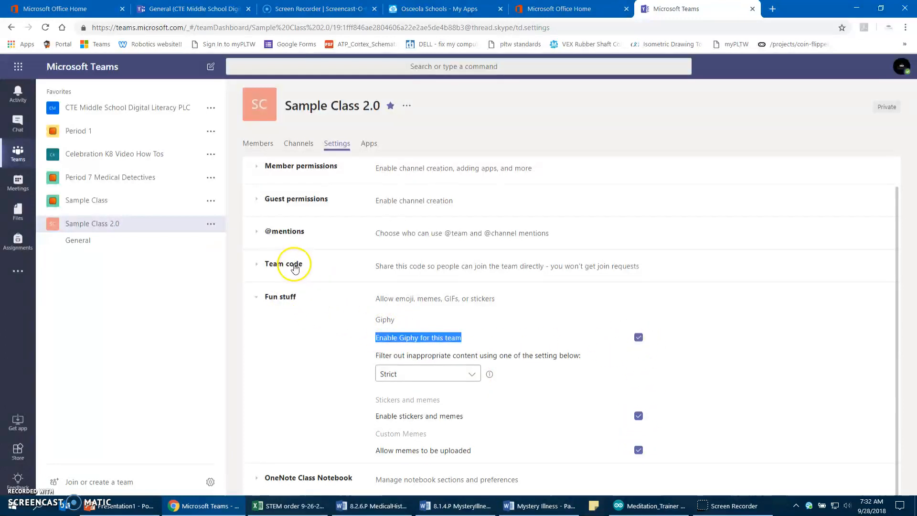
- Generate a team code for Sample Class 2.0 and show it in full screen
left_click(294, 265)
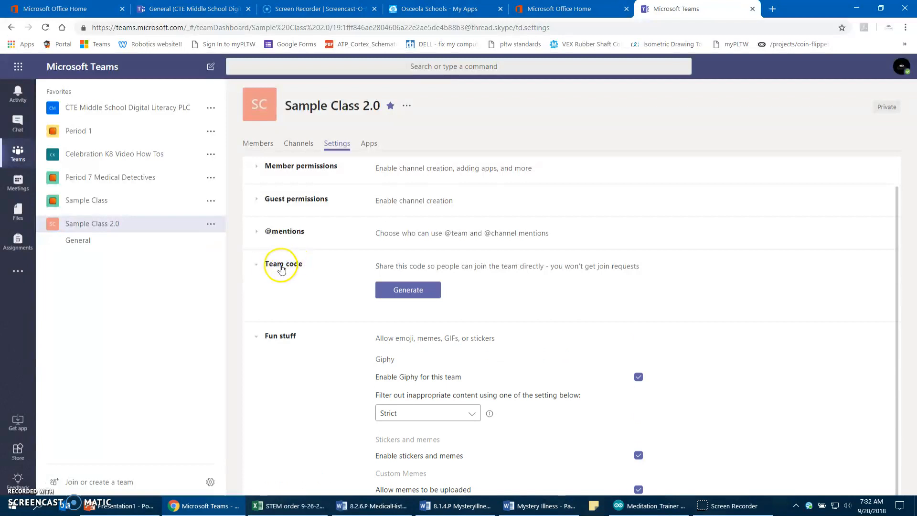
left_click(409, 291)
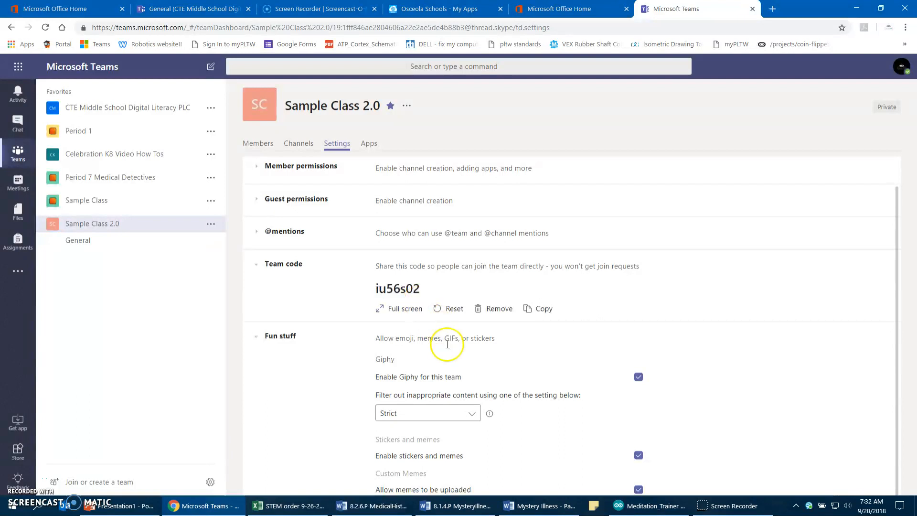
left_click(403, 308)
left_click_drag(231, 262, 678, 270)
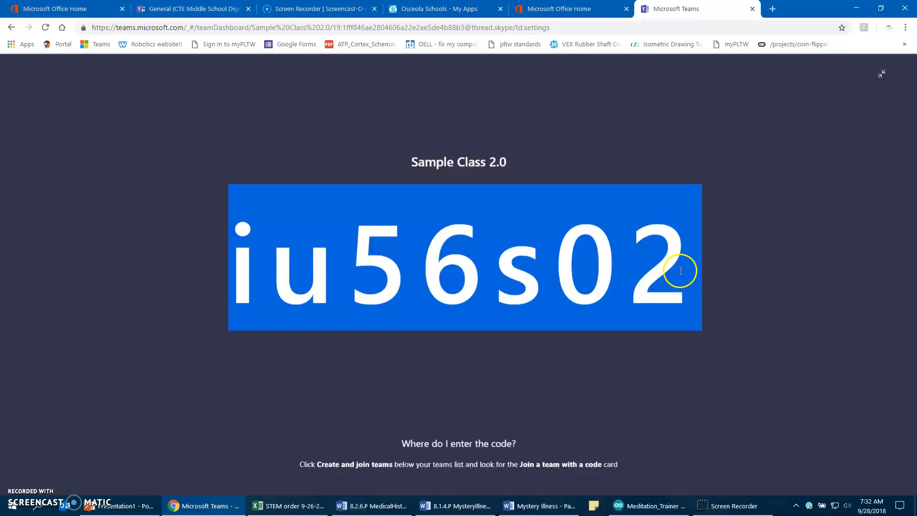
- Leave the full-screen code, close the Screen Recorder, Osceola Schools and CTE Middle School browser pages, and return to Sample Class 2.0
left_click(752, 8)
left_click(524, 201)
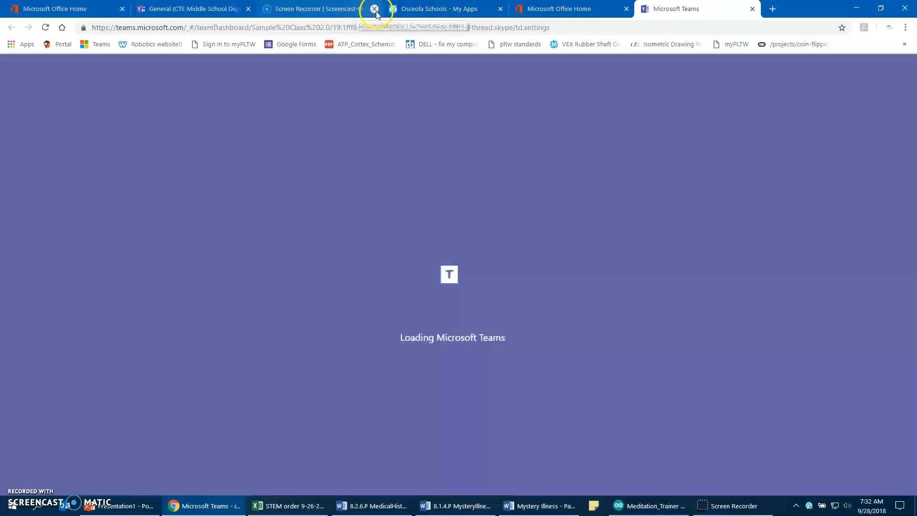
left_click(375, 8)
left_click(375, 8)
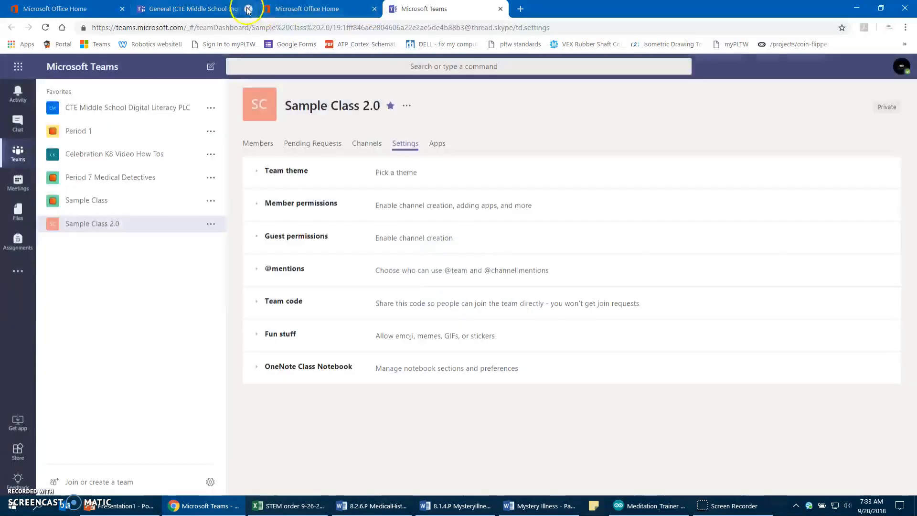
left_click(248, 8)
left_click(107, 223)
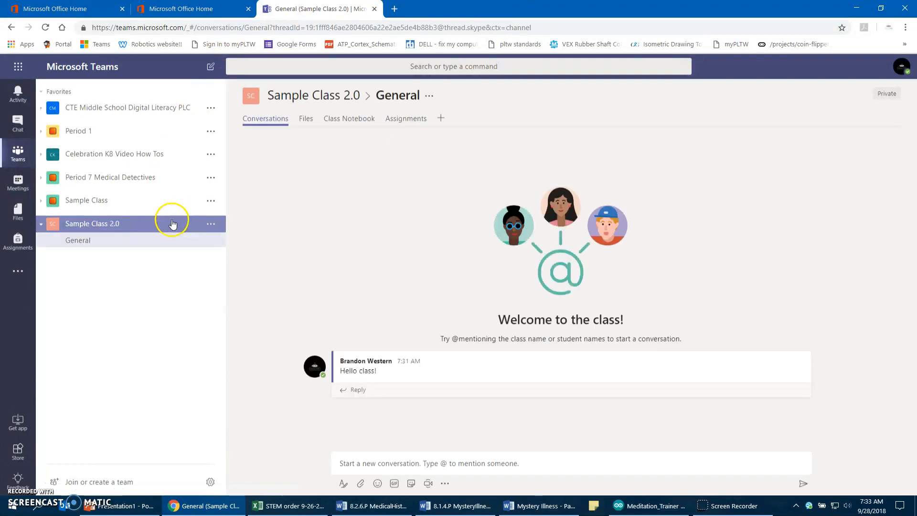
- Try to paste the team code into the entry for joining a team with a code, and clear the pasted text
left_click(123, 482)
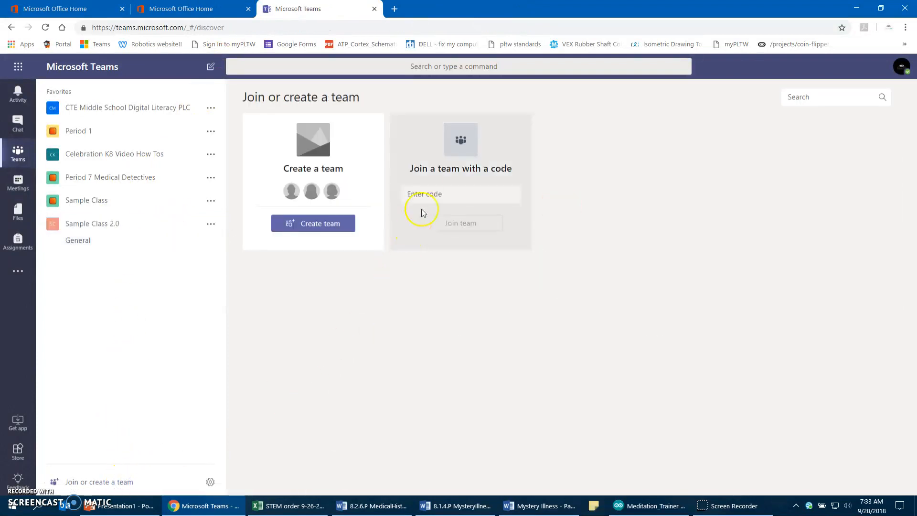
left_click(423, 193)
right_click(420, 192)
left_click(456, 254)
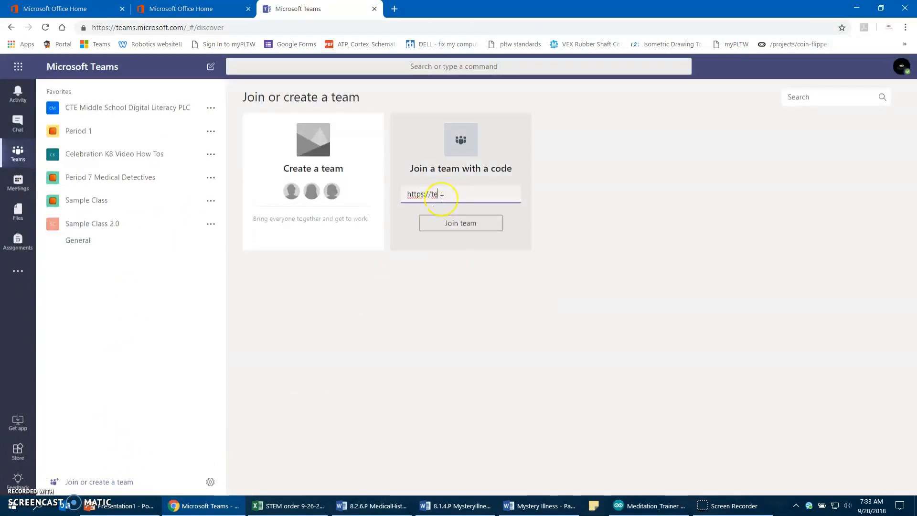
left_click_drag(441, 199, 359, 197)
key("BackSpace")
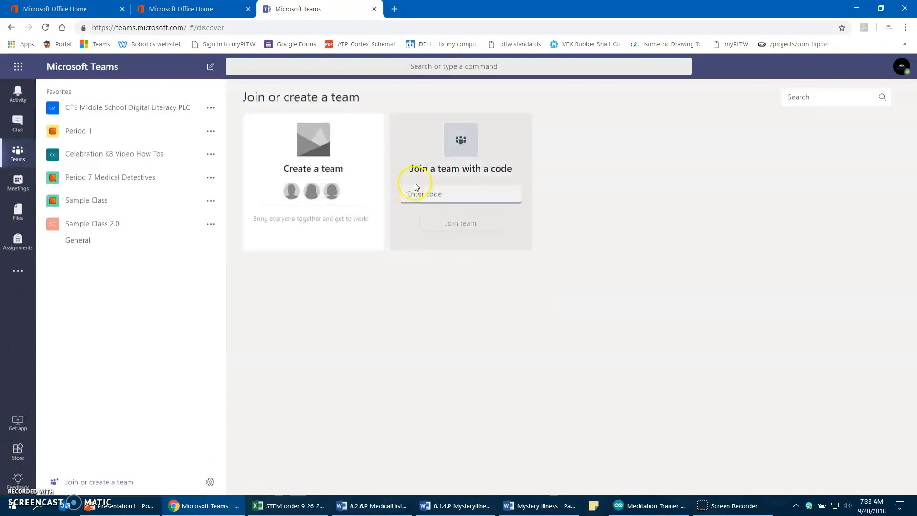
left_click(144, 234)
left_click(141, 233)
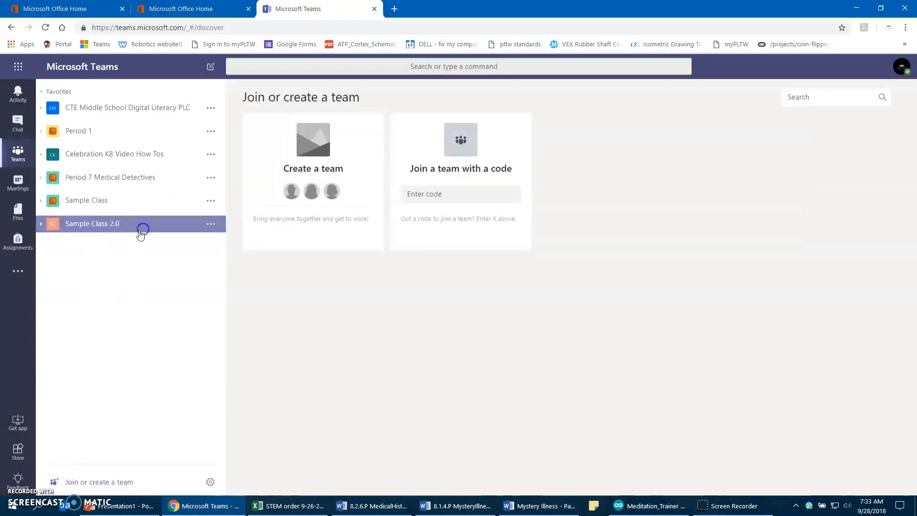
- Examine the General conversation of Period 7 Medical Detectives, including the replies to the shared lab safety contract.PDF
left_click(114, 182)
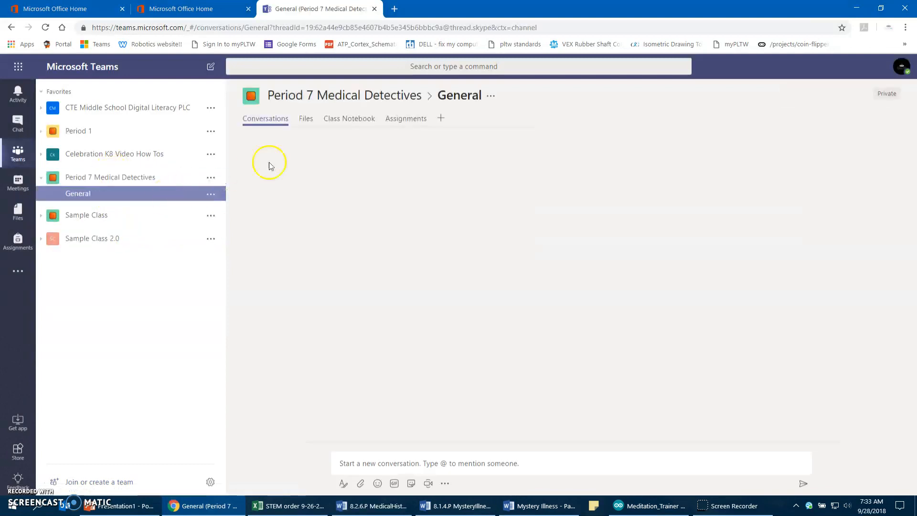
scroll(391, 268, "up", 10)
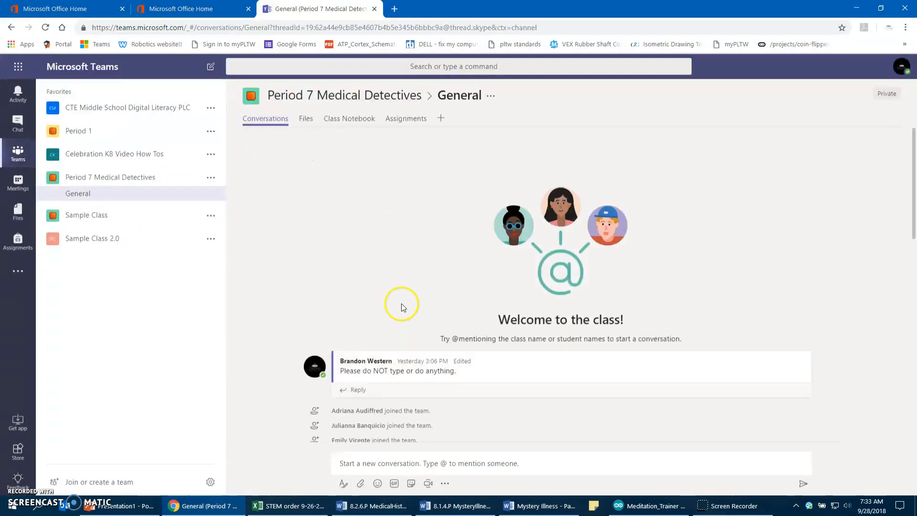
scroll(399, 300, "down", 6)
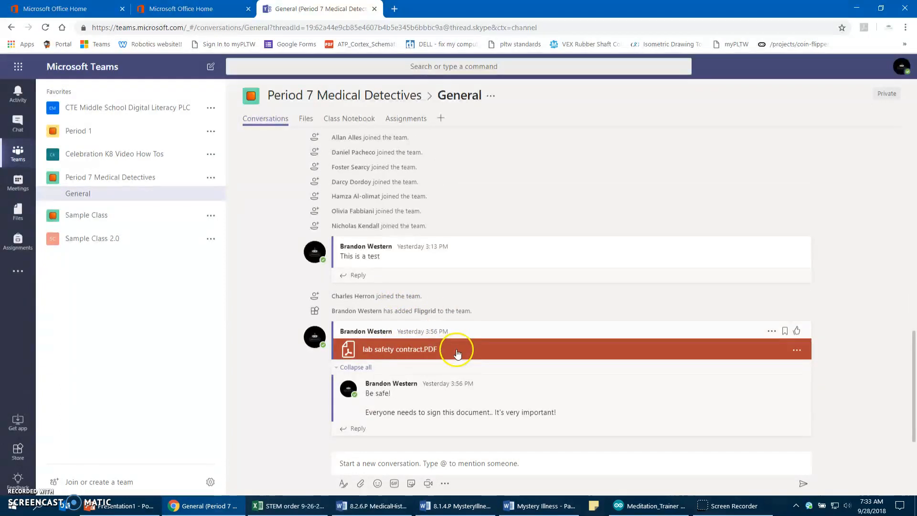
left_click(353, 367)
left_click(366, 415)
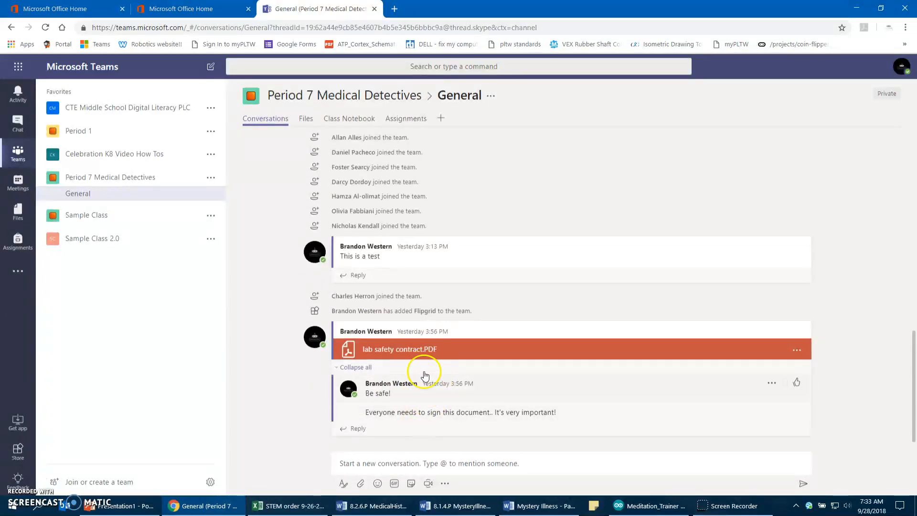
- Review the file options for Mystery Illness - Patient Descriptions.docx in the channel's files, and open the document to look through it
left_click(306, 119)
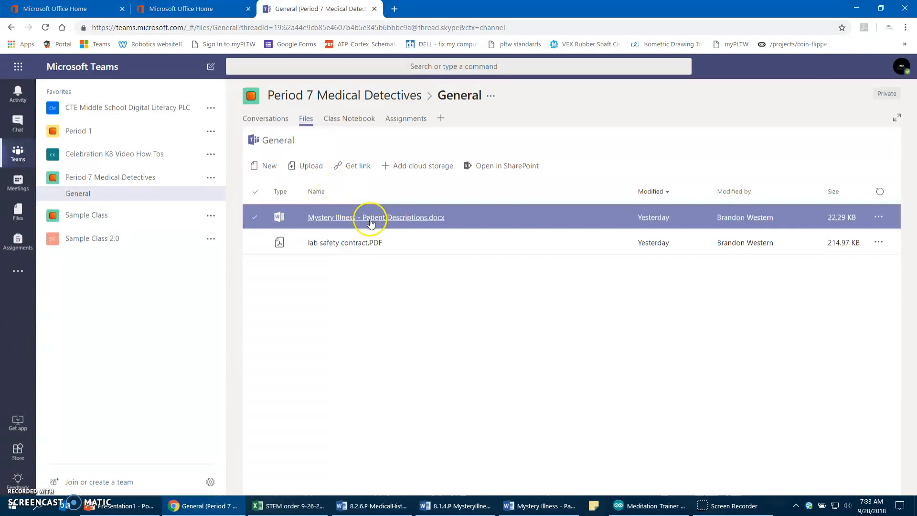
left_click(888, 220)
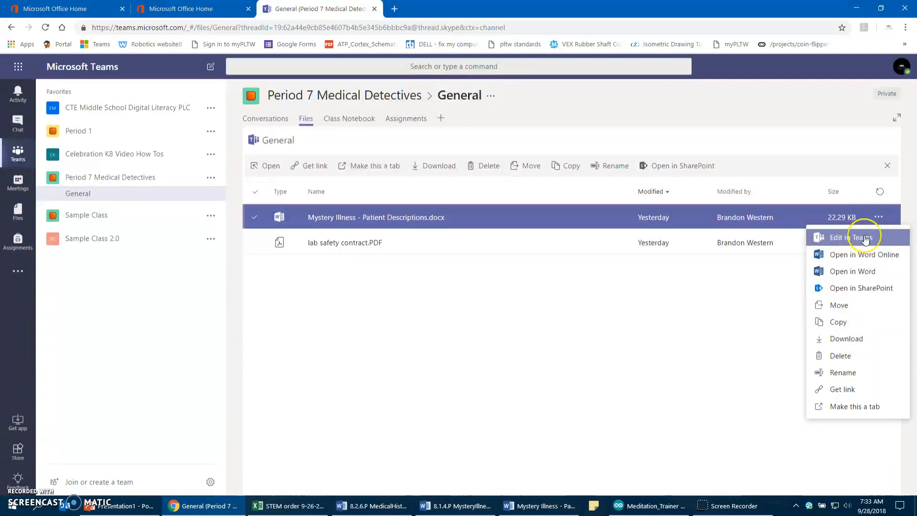
left_click(345, 218)
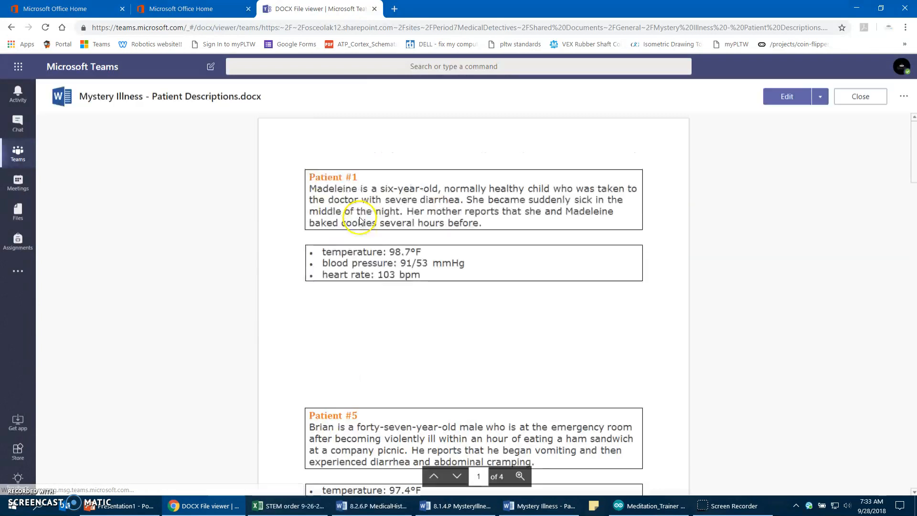
scroll(426, 249, "down", 2)
scroll(427, 249, "down", 8)
scroll(449, 256, "up", 10)
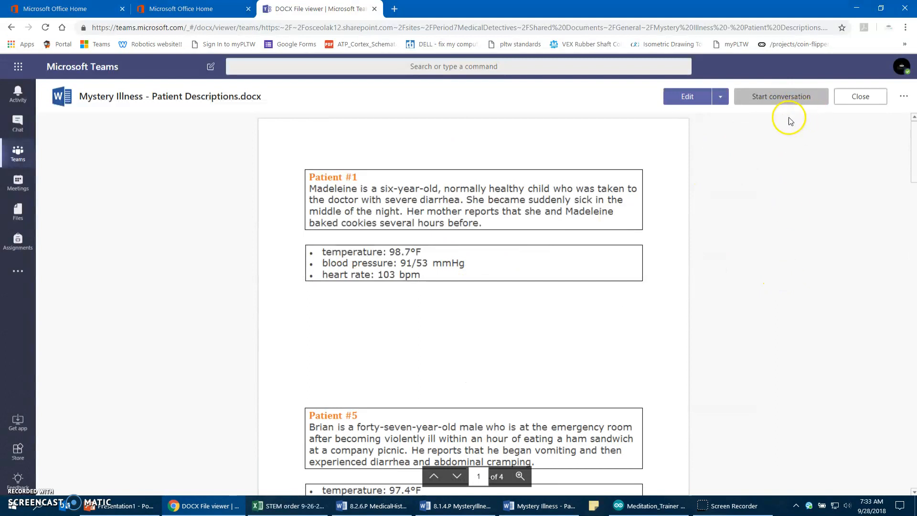
- Start a conversation about the patient descriptions document with the message "Here are the patient descriptions", and close the document
left_click(771, 98)
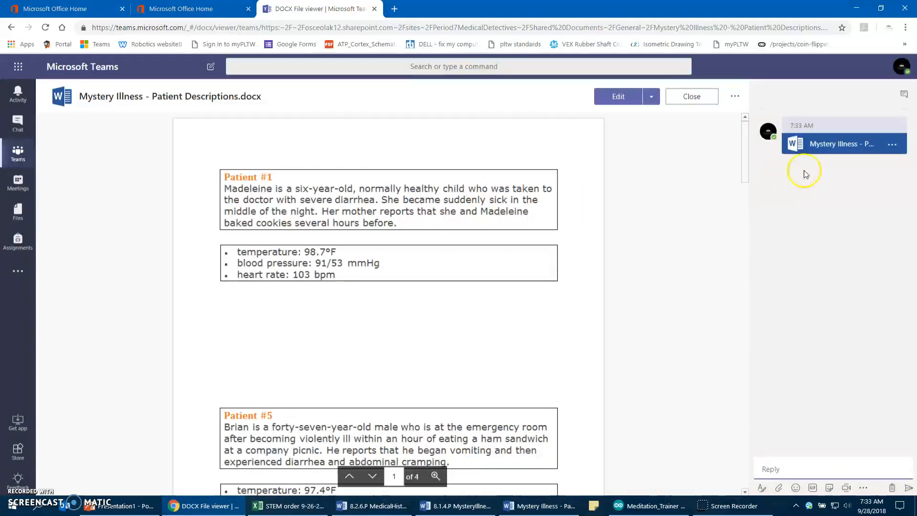
left_click(812, 469)
type("Here are the patient descriptions")
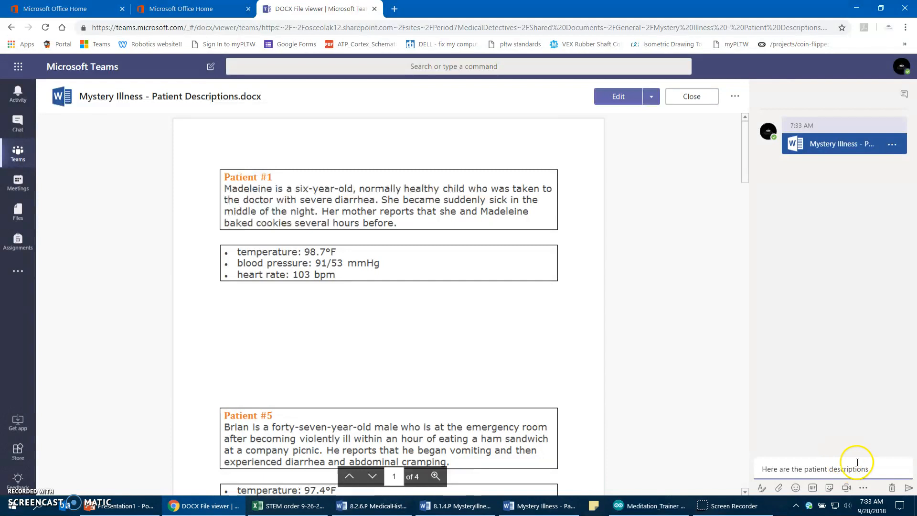
key("Return")
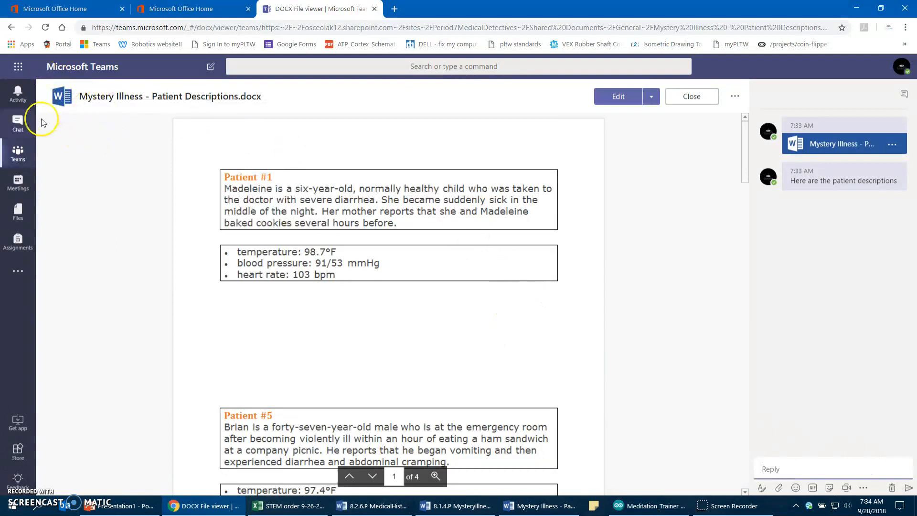
left_click(691, 100)
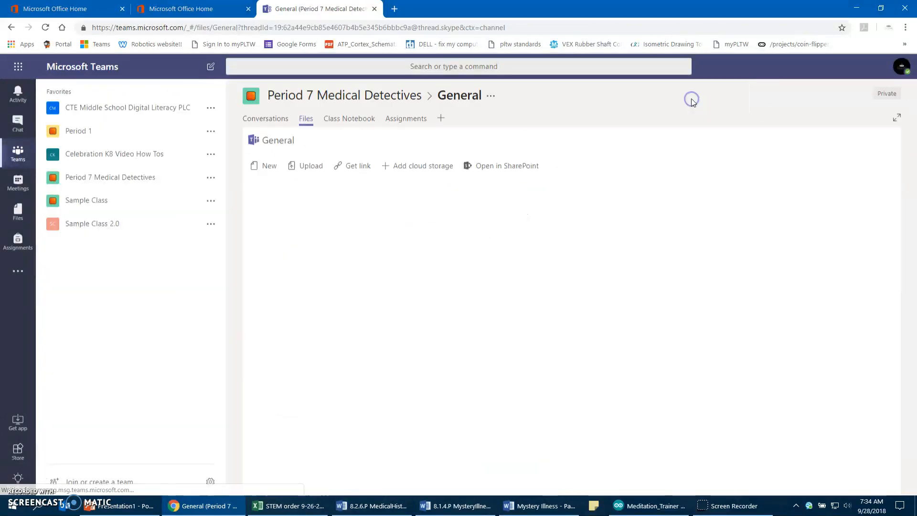
- Check the posted document message in the General conversation, and open the assignments of Period 7 Medical Detectives
left_click(276, 121)
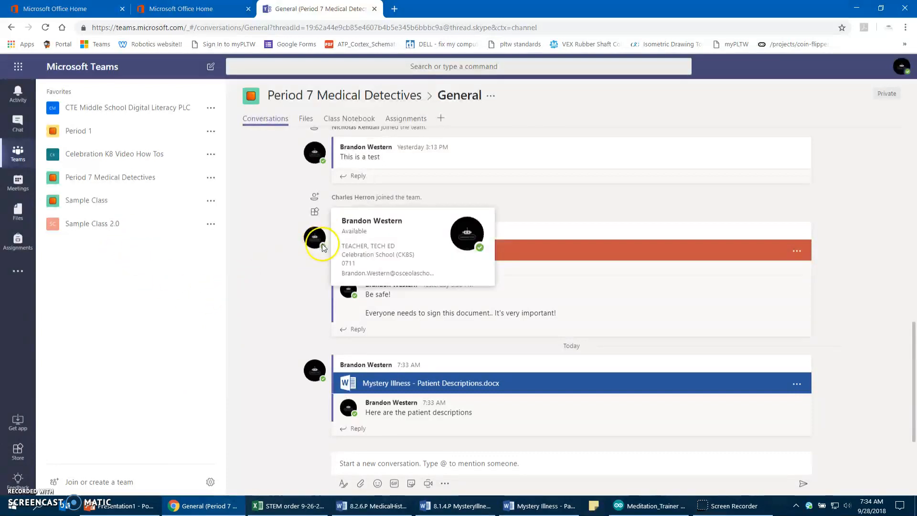
left_click(405, 120)
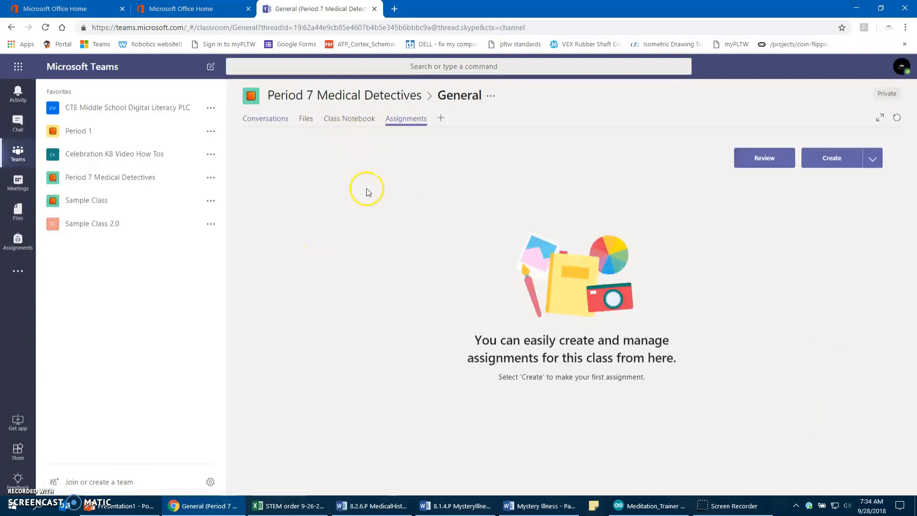